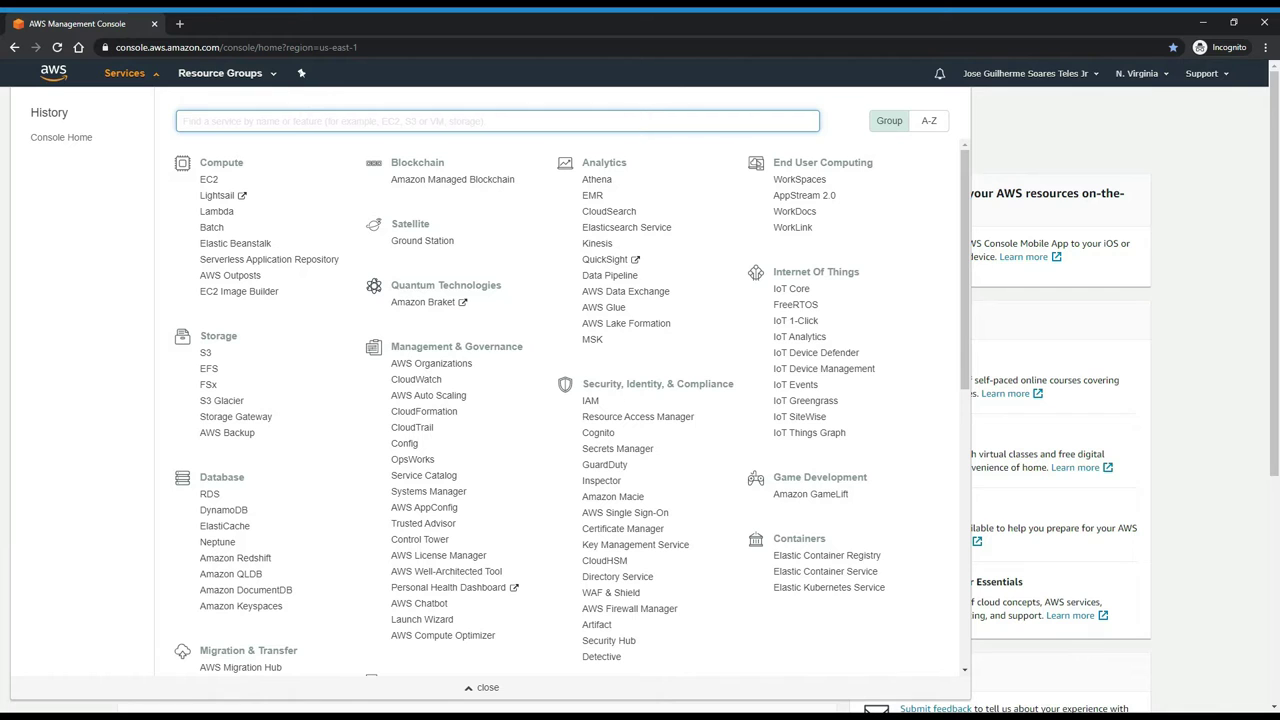
Step: Open the GuardDuty service and get started with its setup
left_click(618, 467)
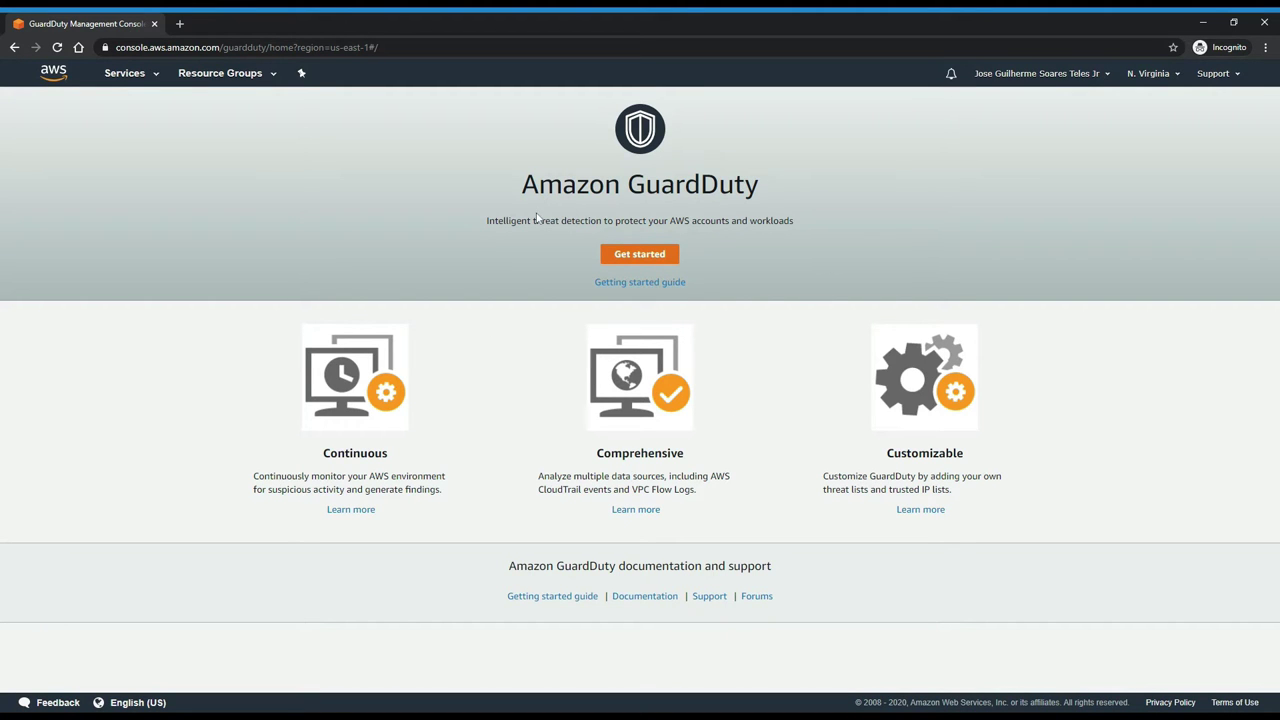
left_click(648, 256)
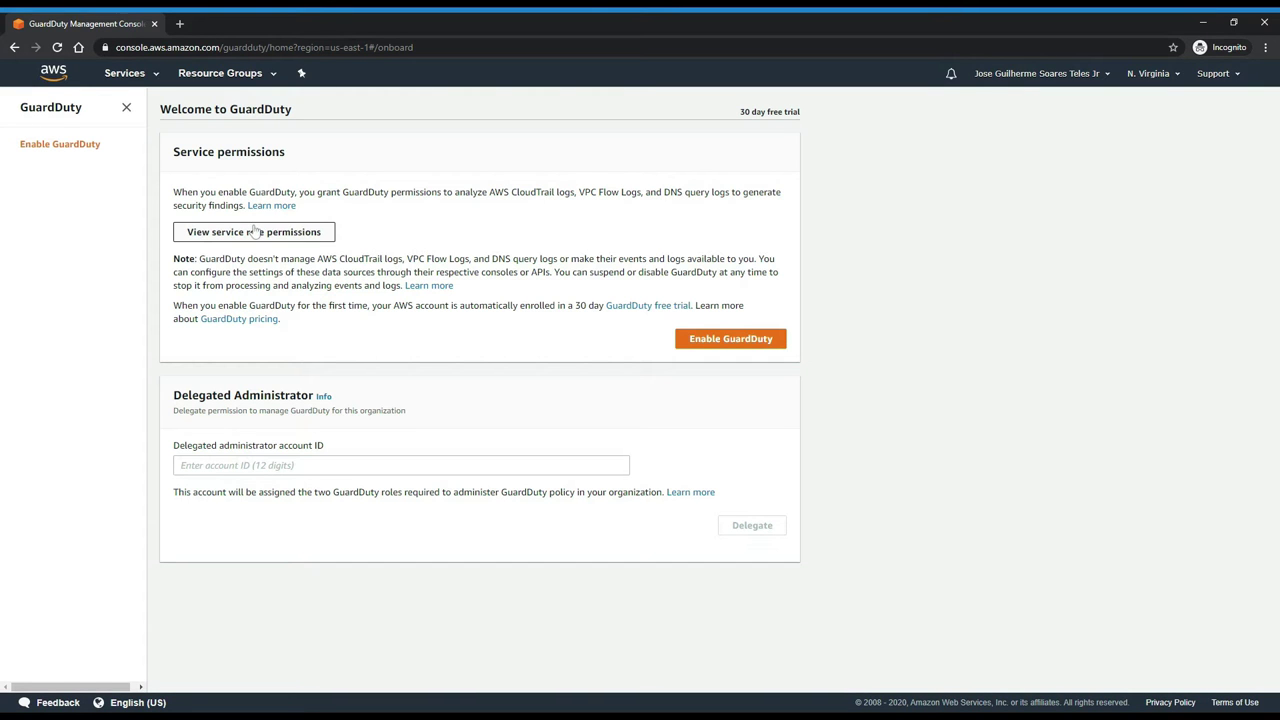
Step: Review the GuardDuty service role's permissions and trust relationships, and enable GuardDuty
left_click(253, 234)
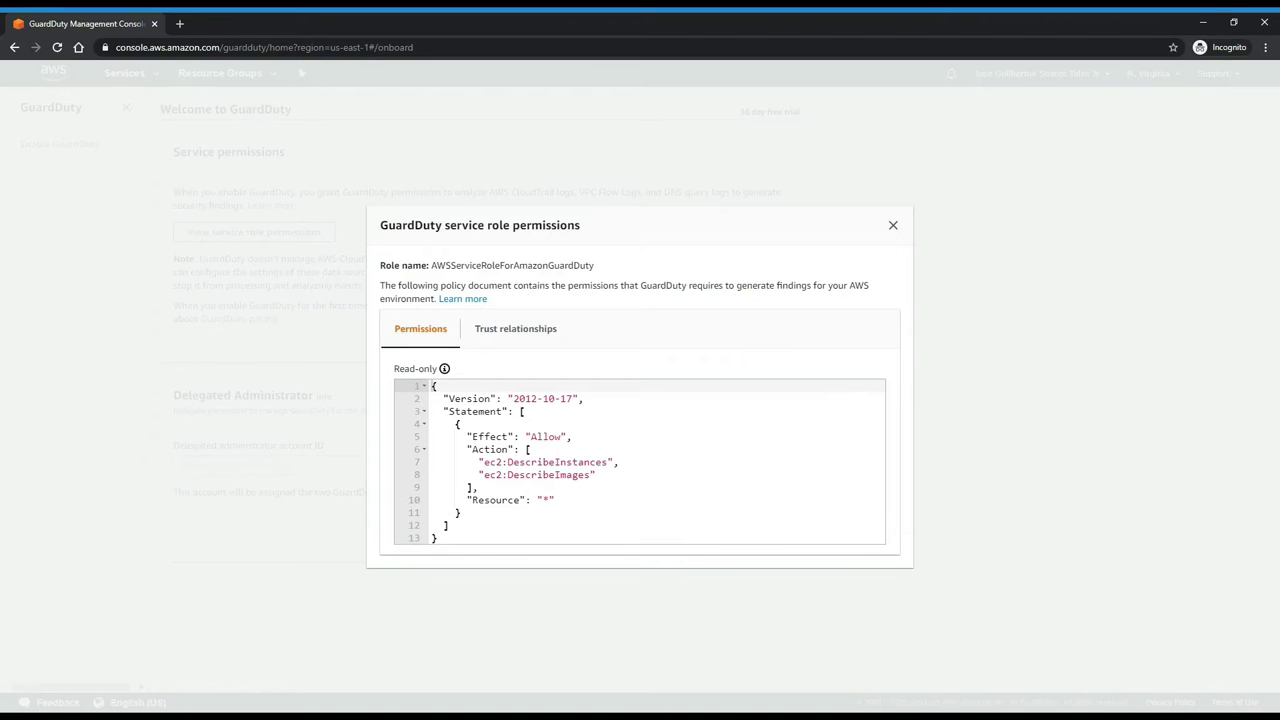
double_click(574, 475)
left_click_drag(618, 462, 520, 462)
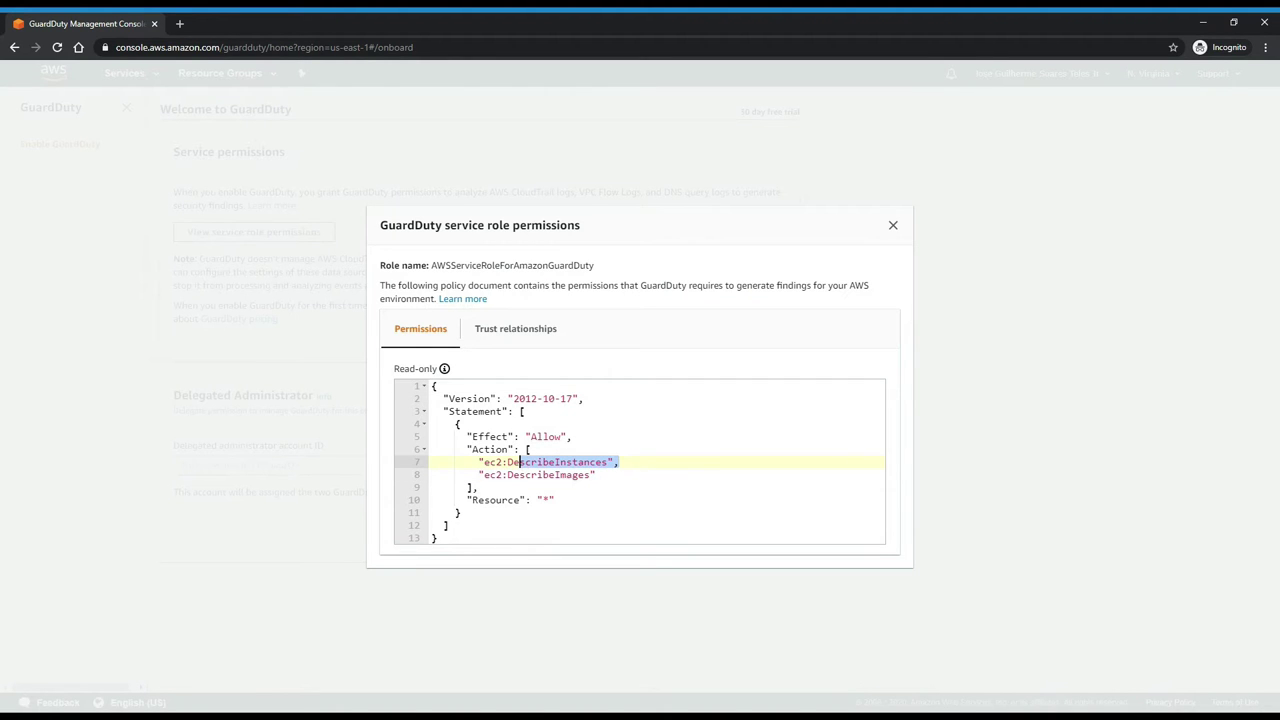
left_click(541, 329)
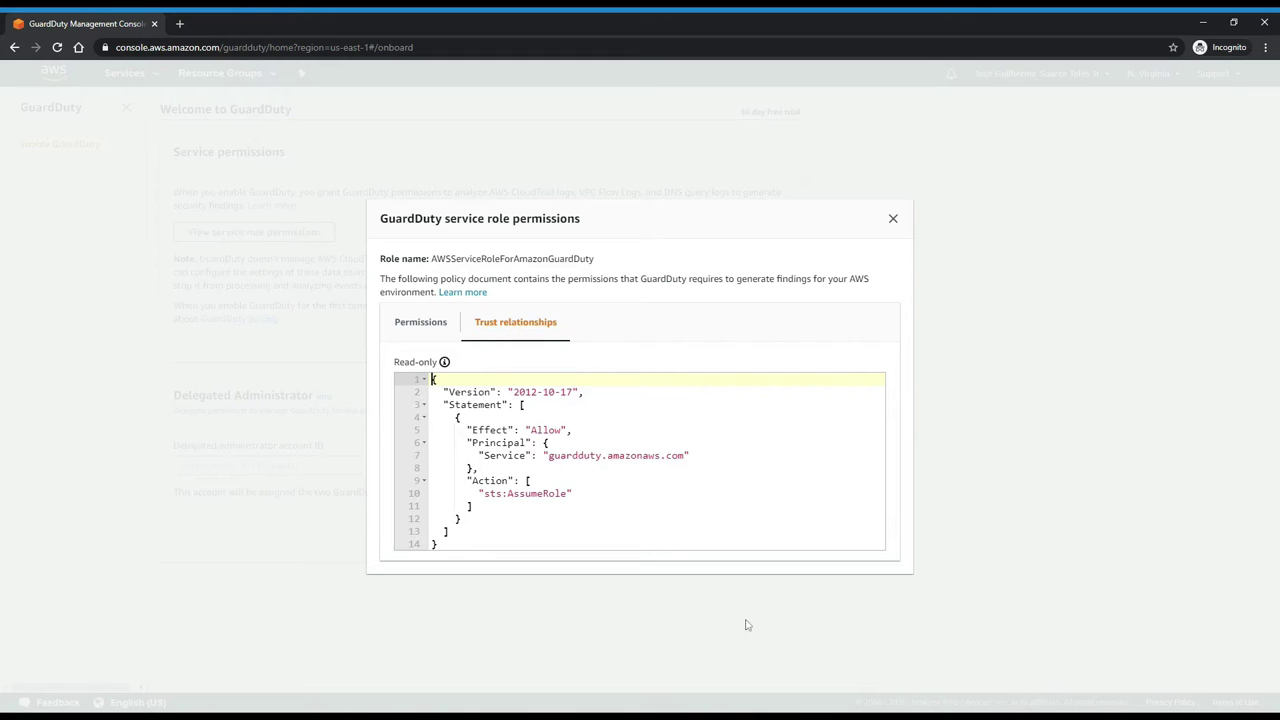
left_click(1047, 536)
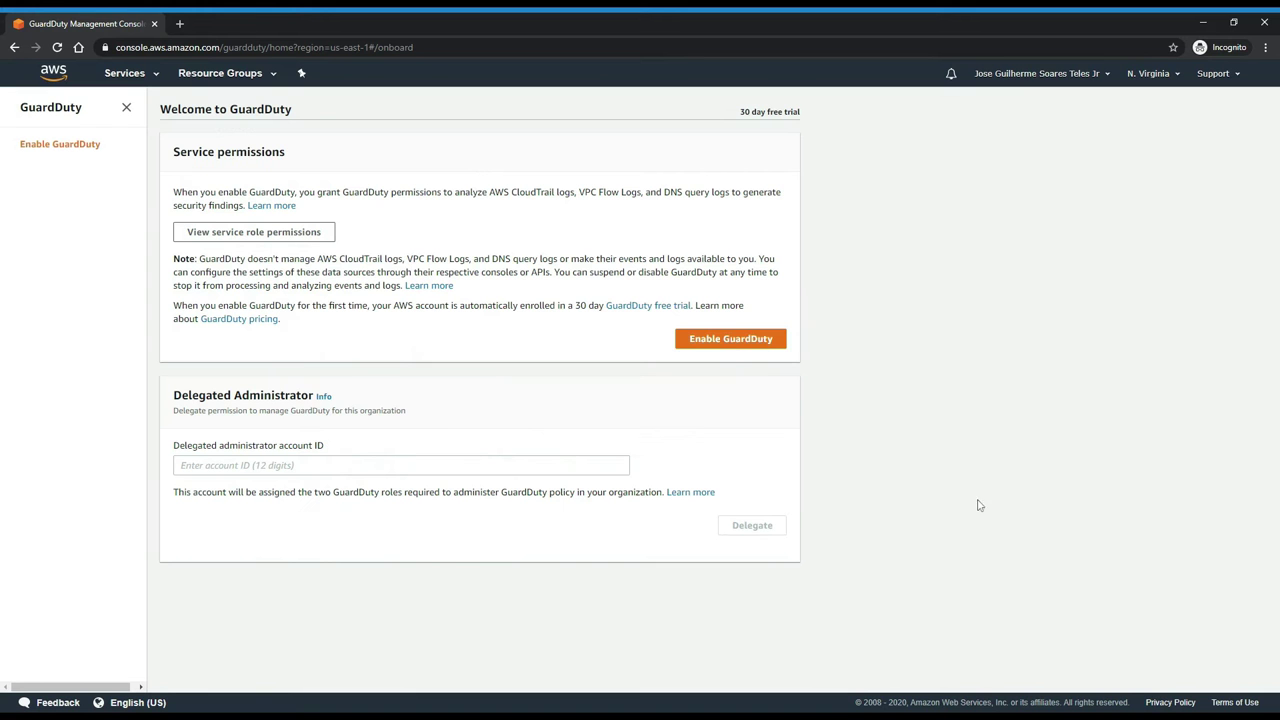
left_click(731, 339)
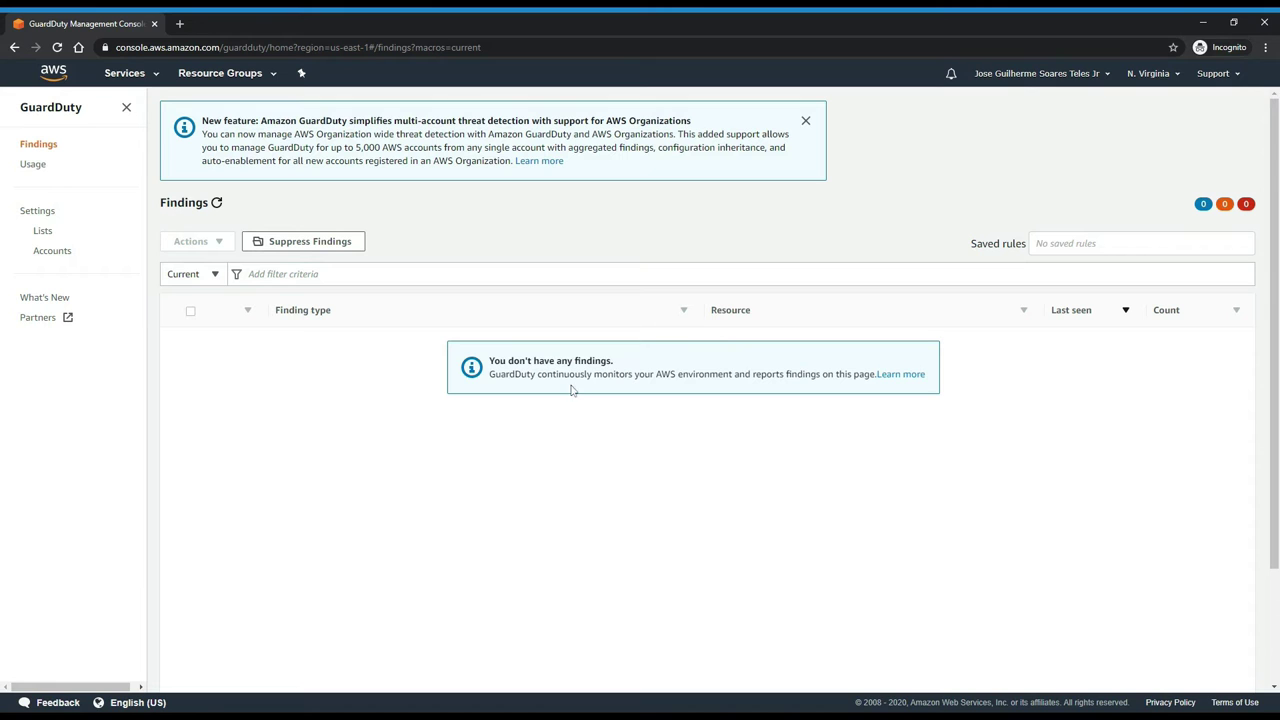
Step: Open the GuardDuty settings and check the available frequency options for exporting updated findings
left_click(47, 214)
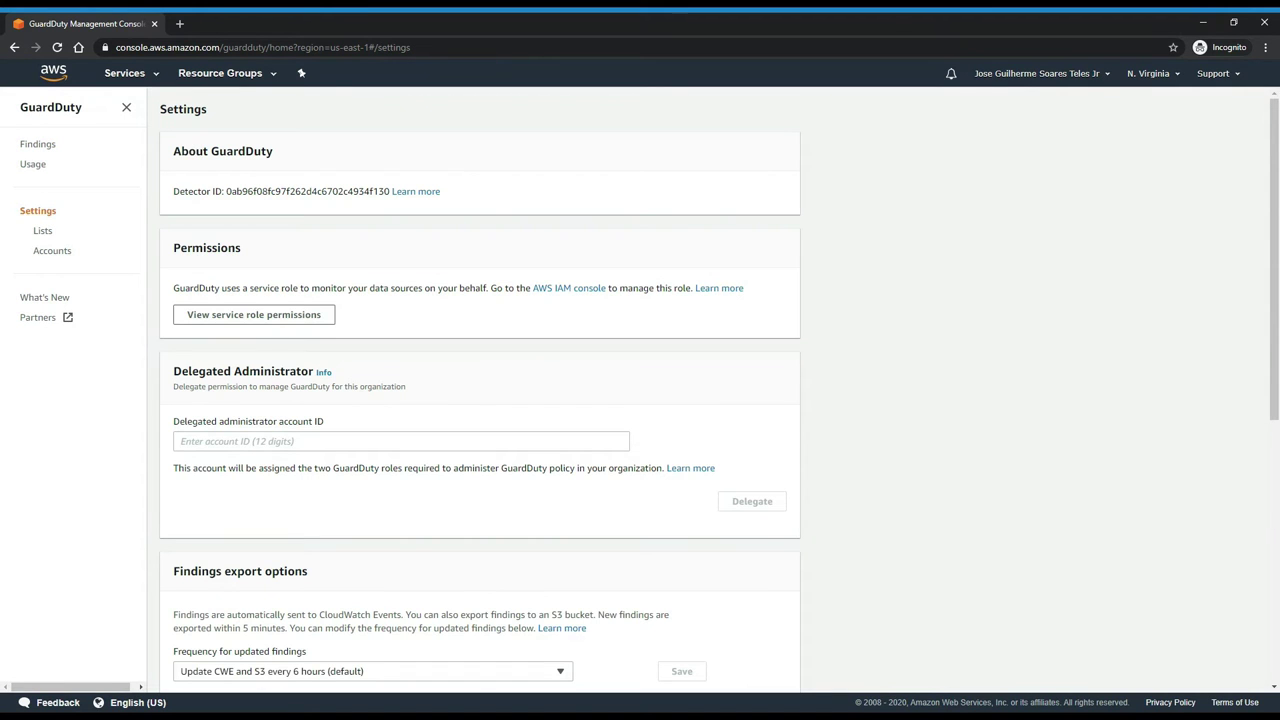
scroll(586, 306, "down", 3)
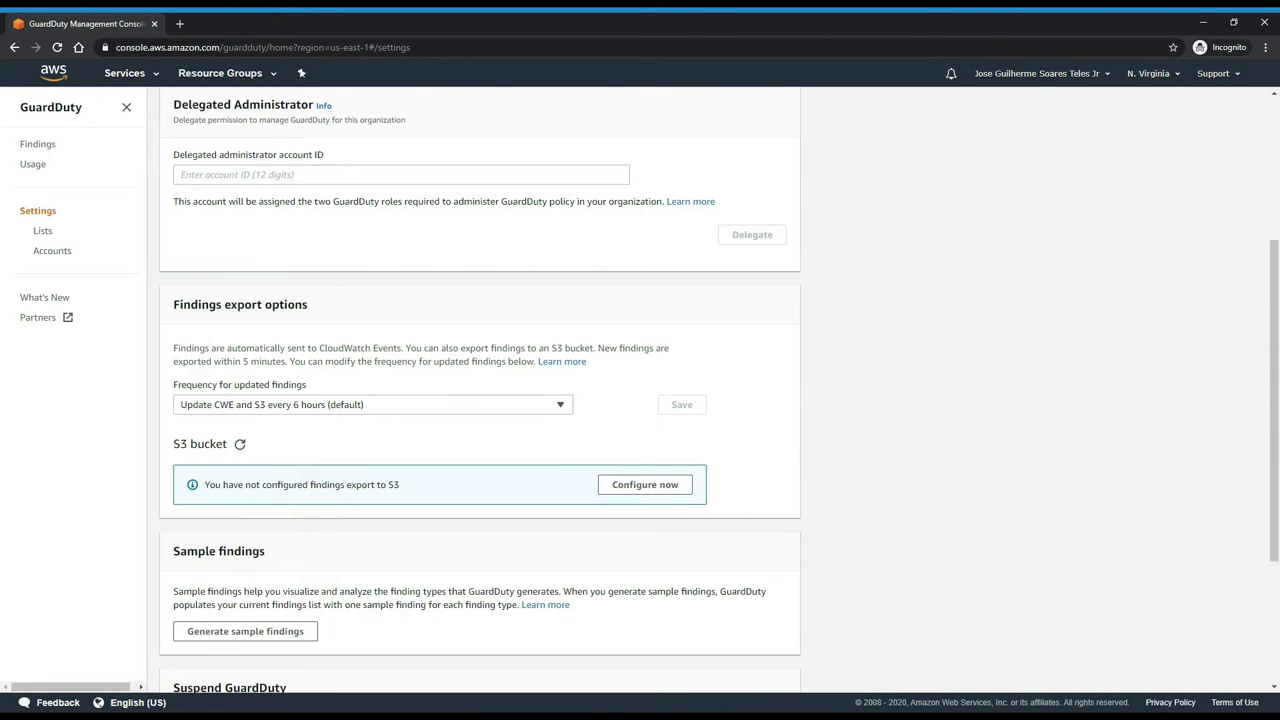
left_click_drag(312, 388, 233, 387)
left_click(341, 413)
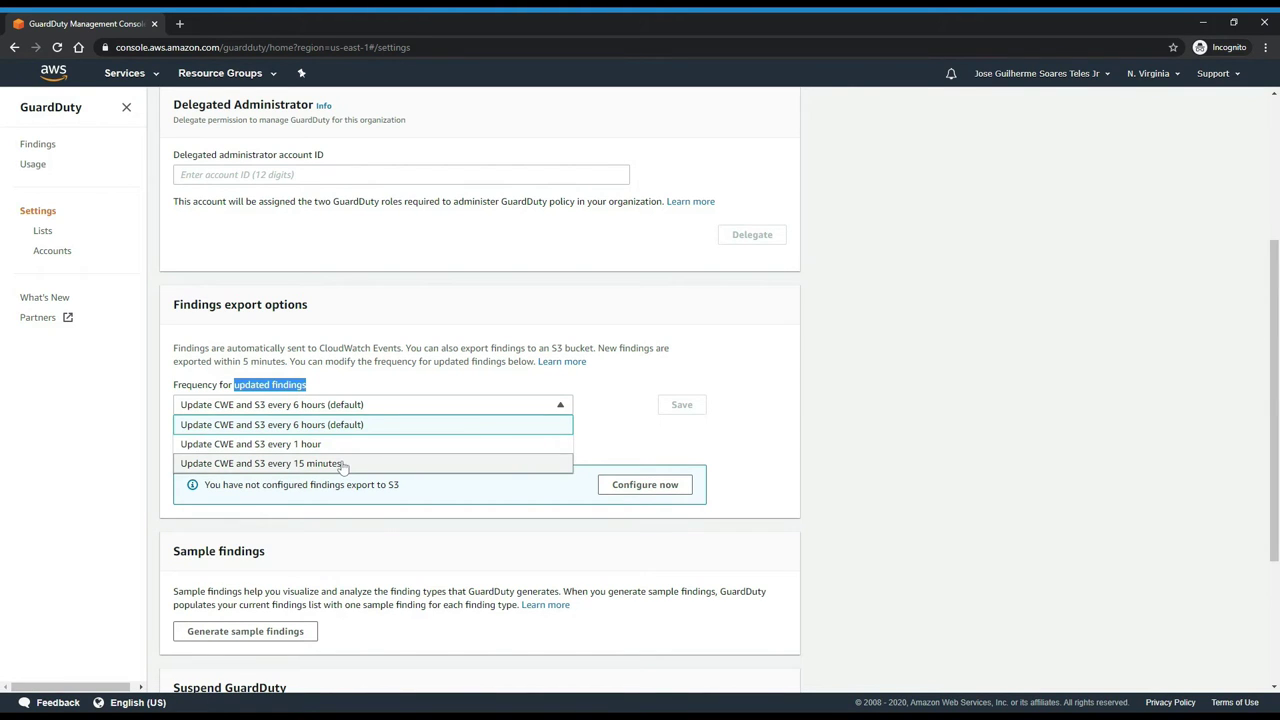
left_click(850, 469)
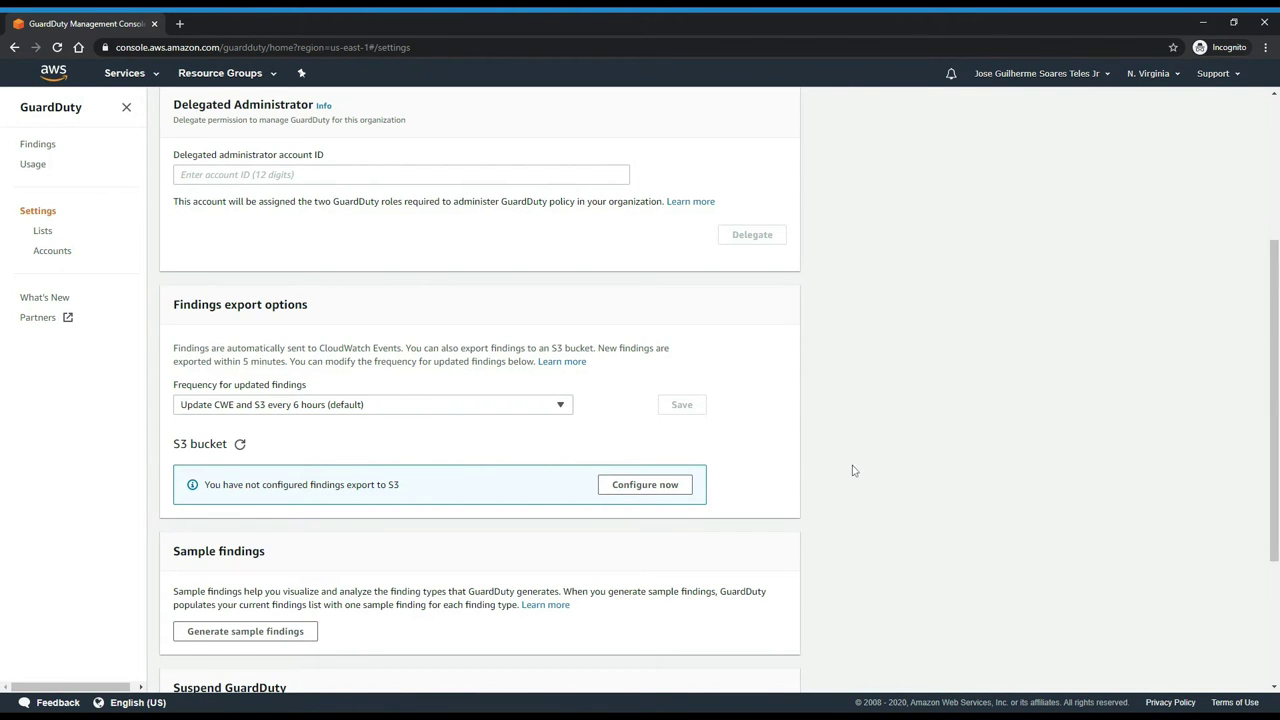
scroll(847, 478, "down", 1)
scroll(847, 481, "up", 1)
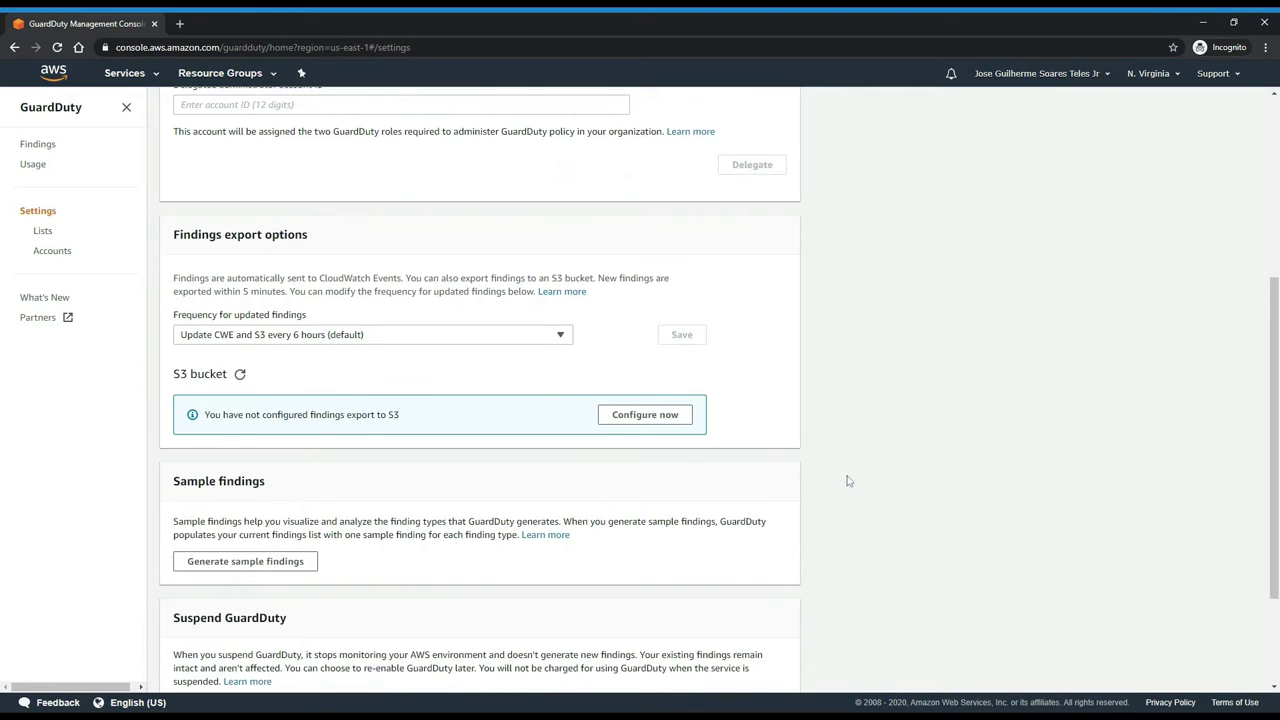
Step: Generate sample findings from the GuardDuty settings
scroll(846, 480, "down", 2)
left_click_drag(270, 326, 172, 327)
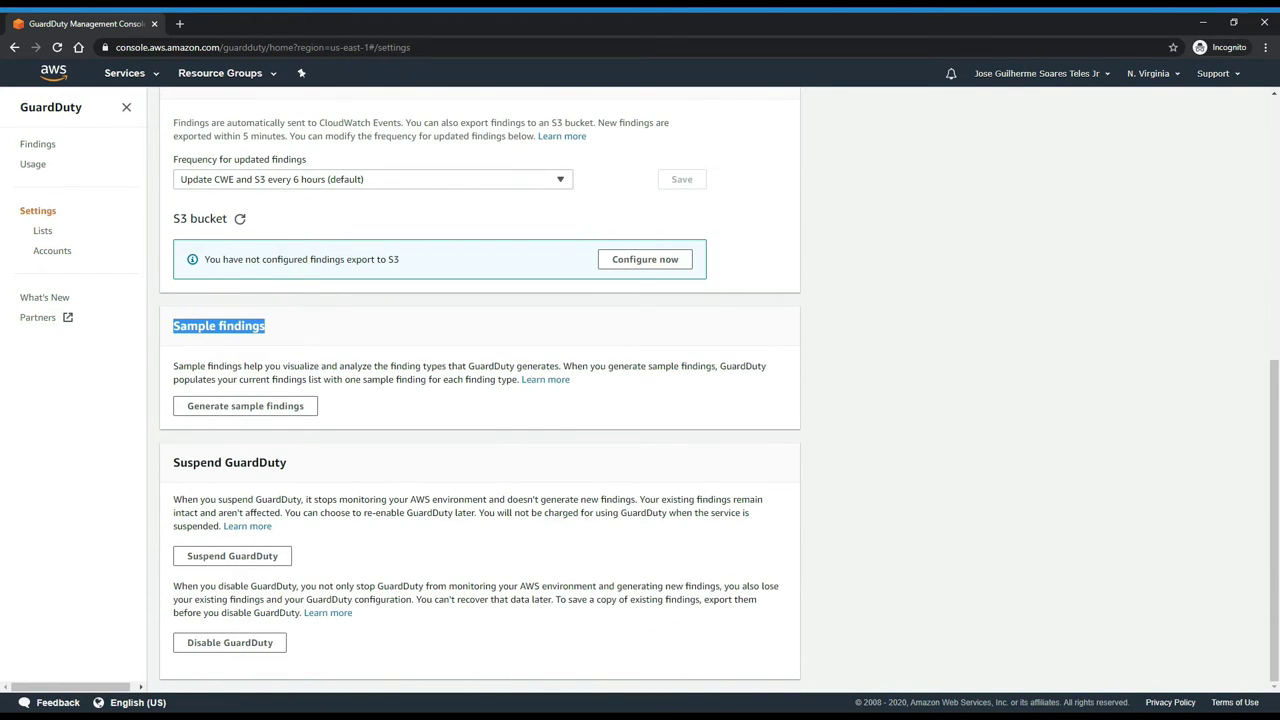
left_click(280, 407)
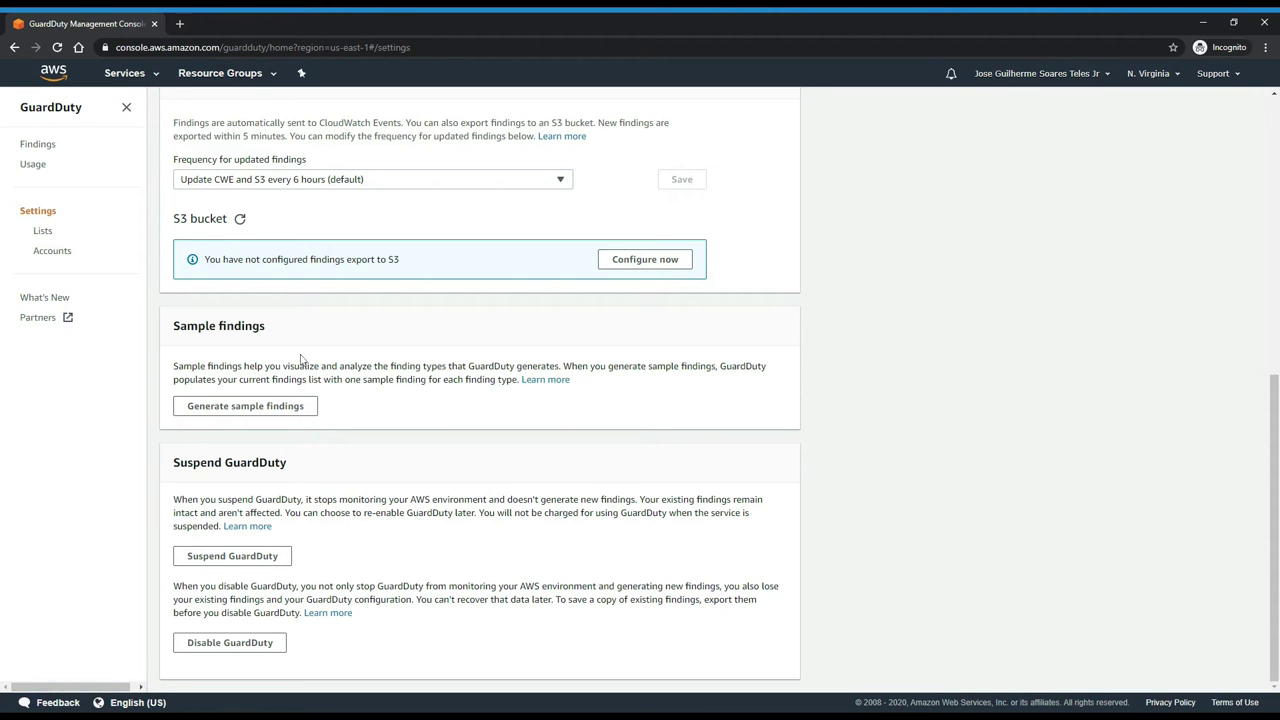
Step: Open the findings list and examine the details of the sample Backdoor:EC2/DenialOfService.Tcp finding
left_click(38, 144)
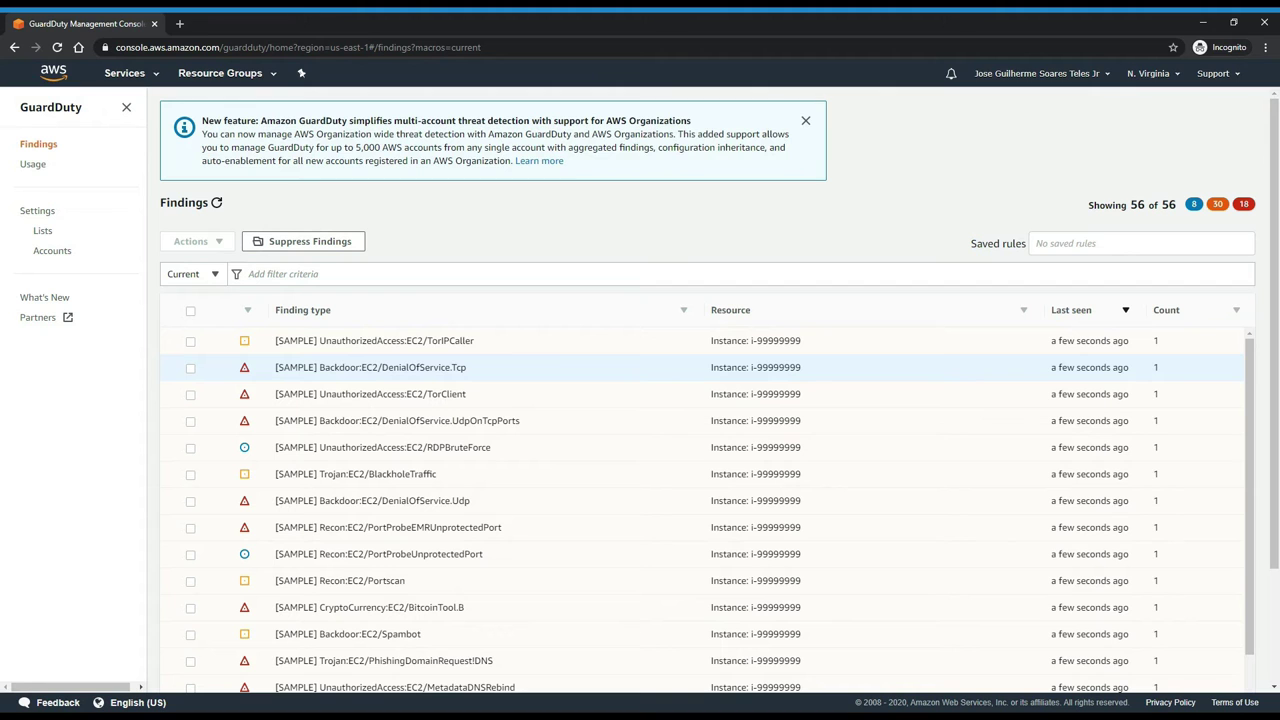
left_click(349, 371)
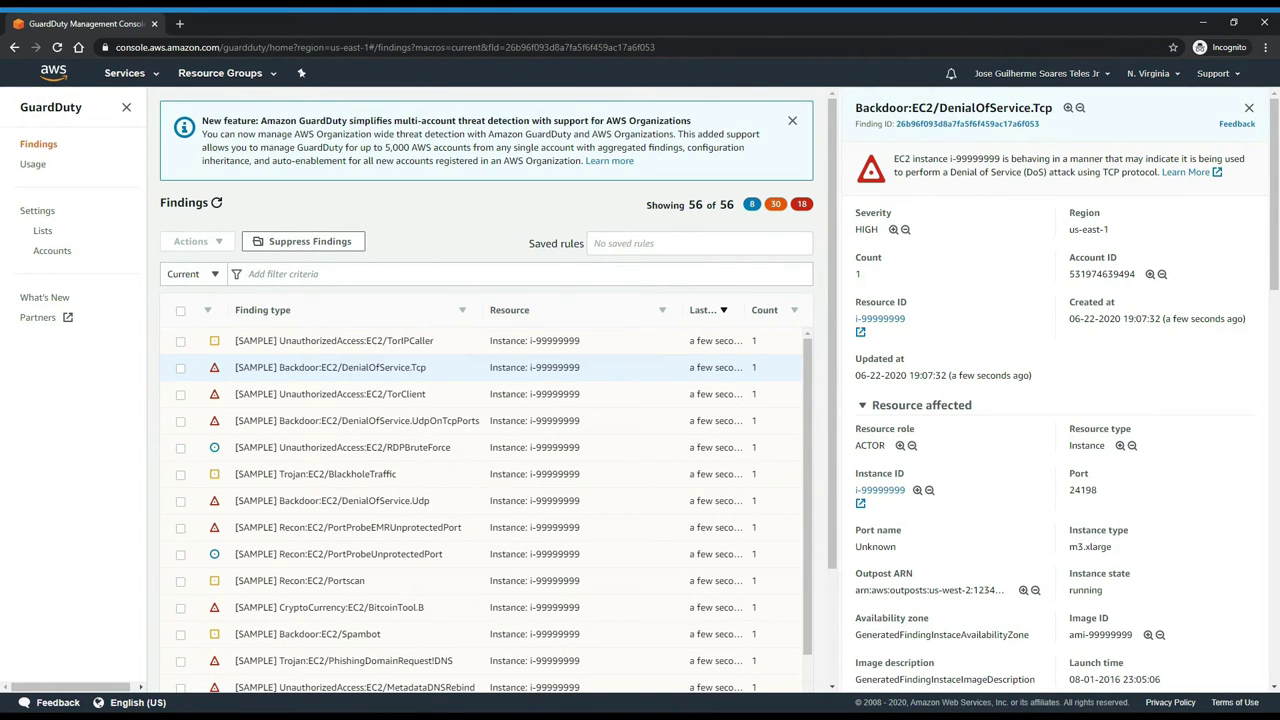
left_click_drag(1005, 159, 956, 159)
left_click_drag(950, 172, 1045, 172)
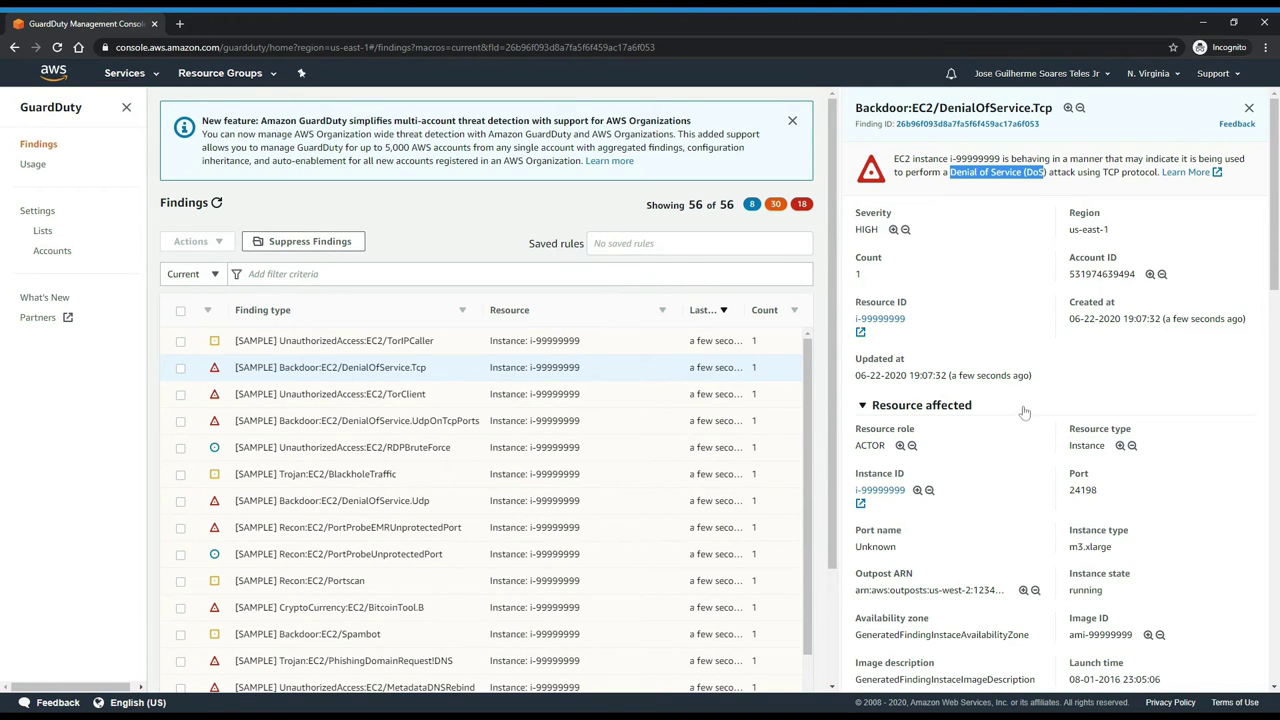
scroll(1024, 413, "down", 3)
Step: Examine the description and details of the sample UnauthorizedAccess:EC2/TorClient finding
left_click(305, 398)
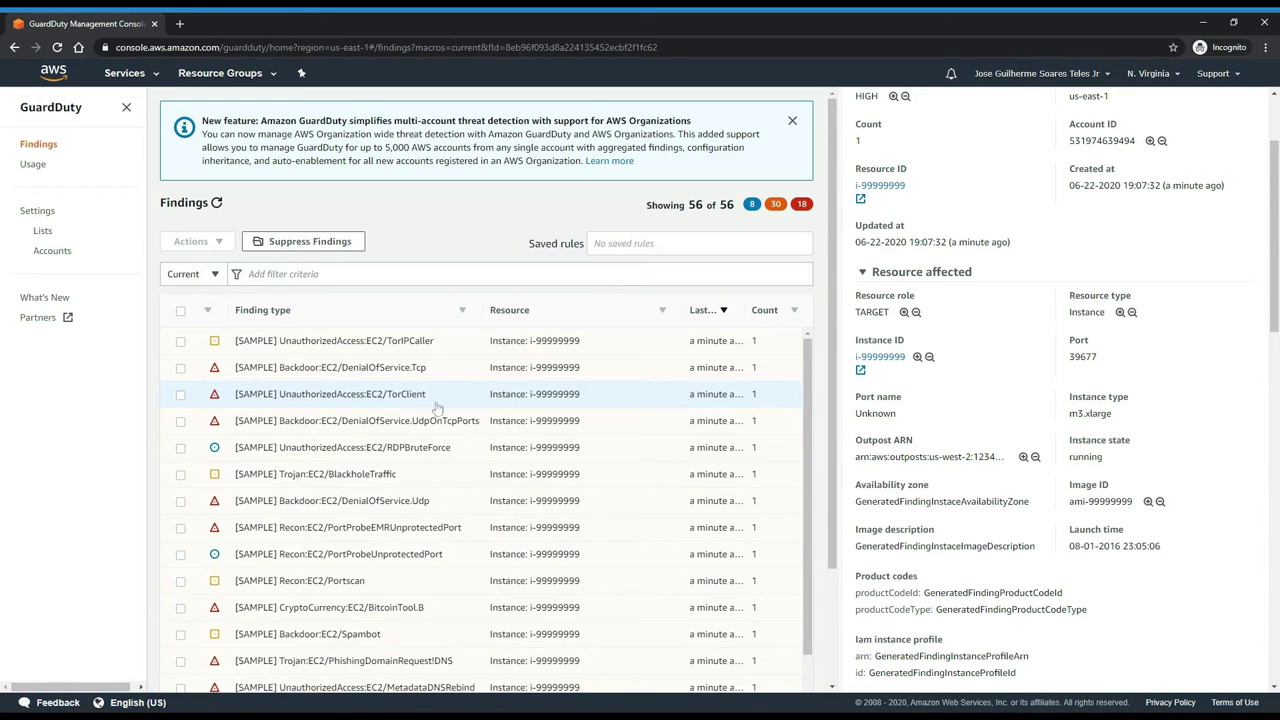
scroll(1091, 282, "up", 1)
scroll(1091, 282, "up", 1)
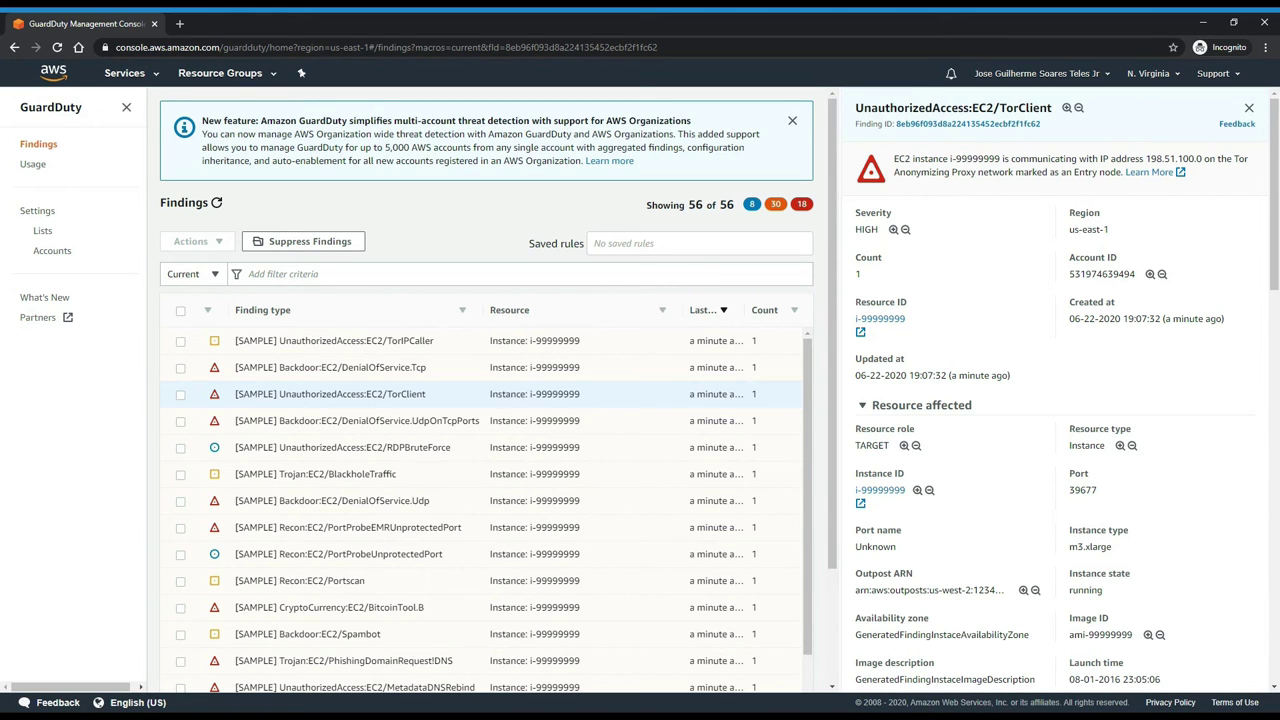
left_click_drag(938, 172, 1006, 172)
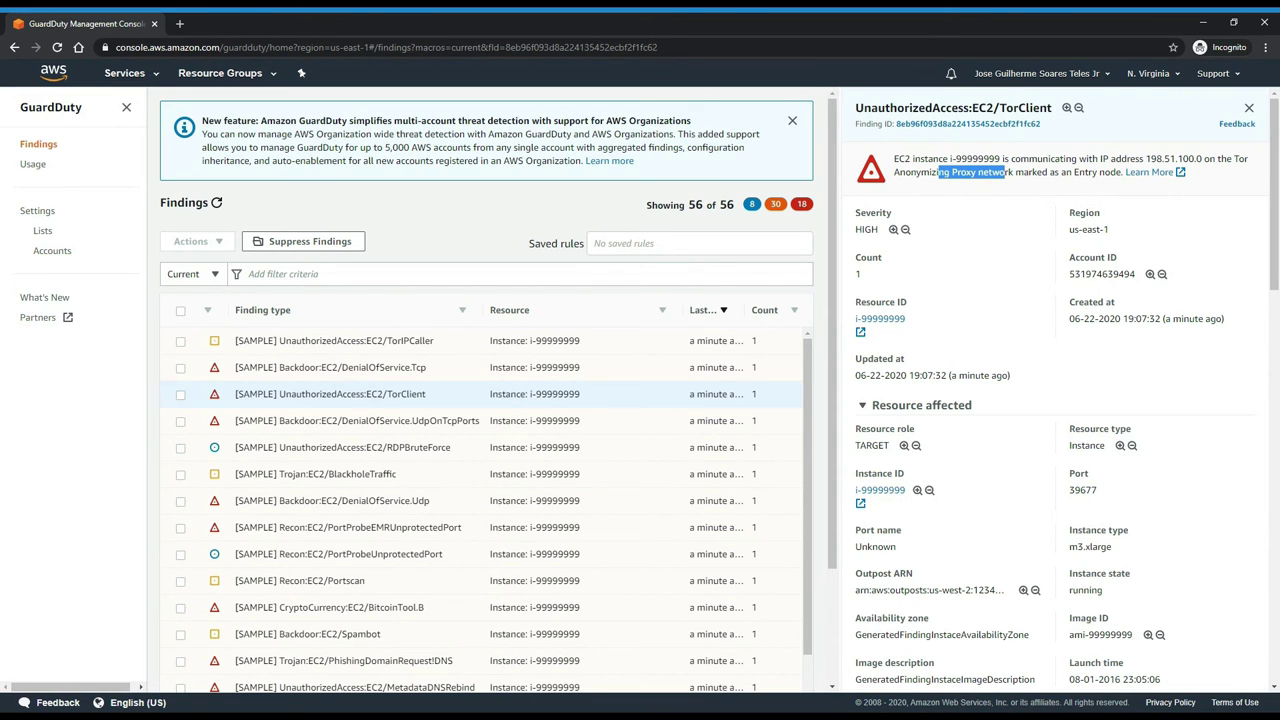
Step: Read the descriptions of the sample UnauthorizedAccess:EC2/RDPBruteForce and Trojan:EC2/BlackholeTraffic findings
left_click(338, 456)
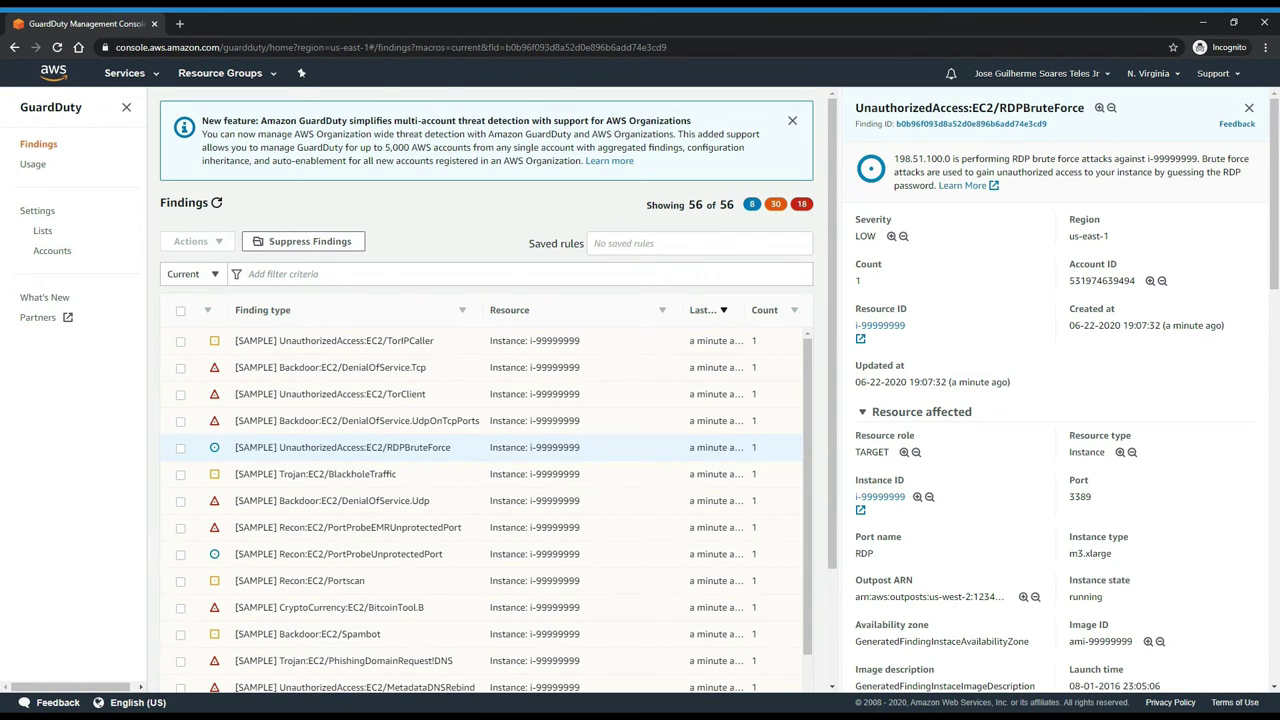
left_click_drag(944, 158, 894, 158)
left_click(356, 480)
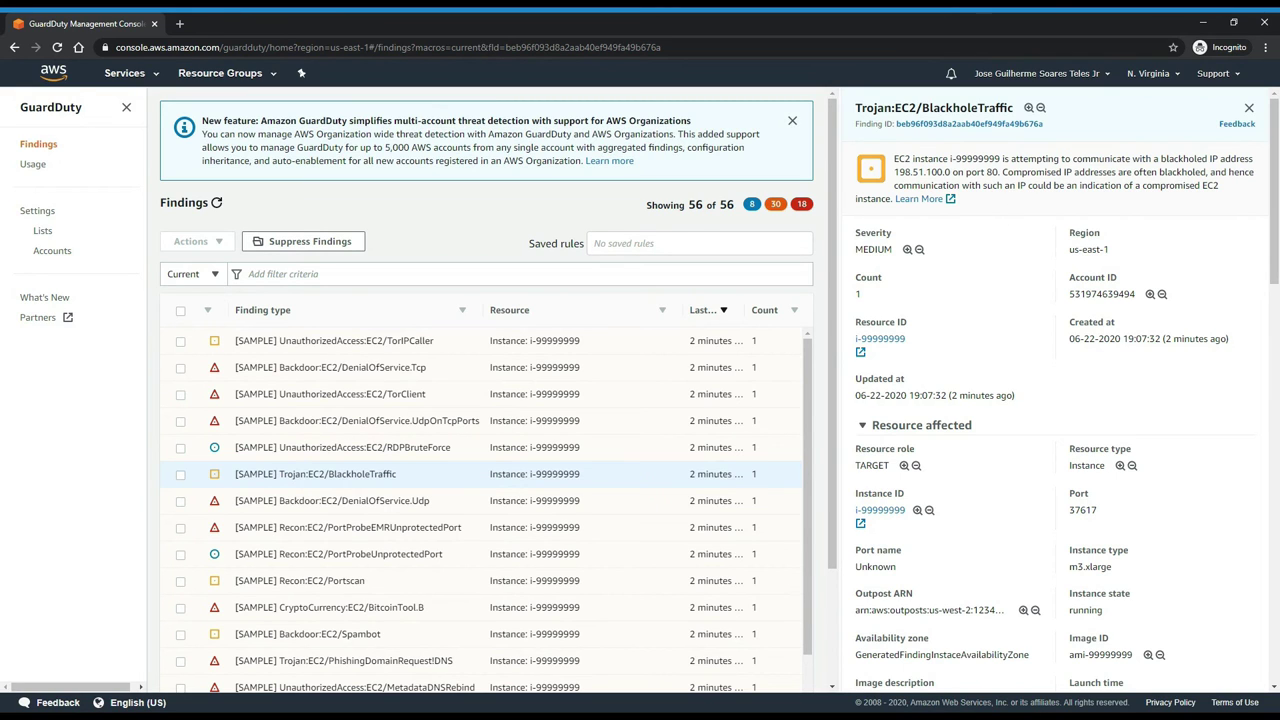
double_click(922, 172)
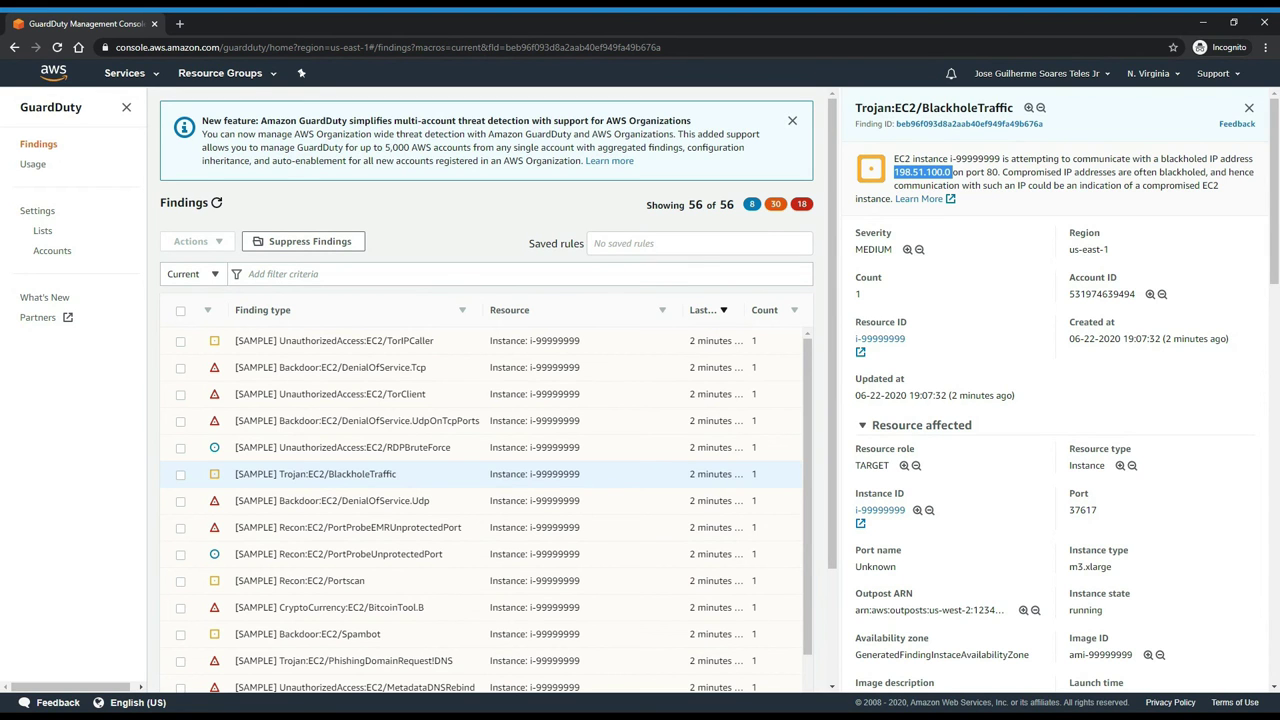
Step: Look through the full list of sample findings to see which finding types GuardDuty reports
scroll(812, 350, "down", 1)
left_click_drag(810, 351, 823, 503)
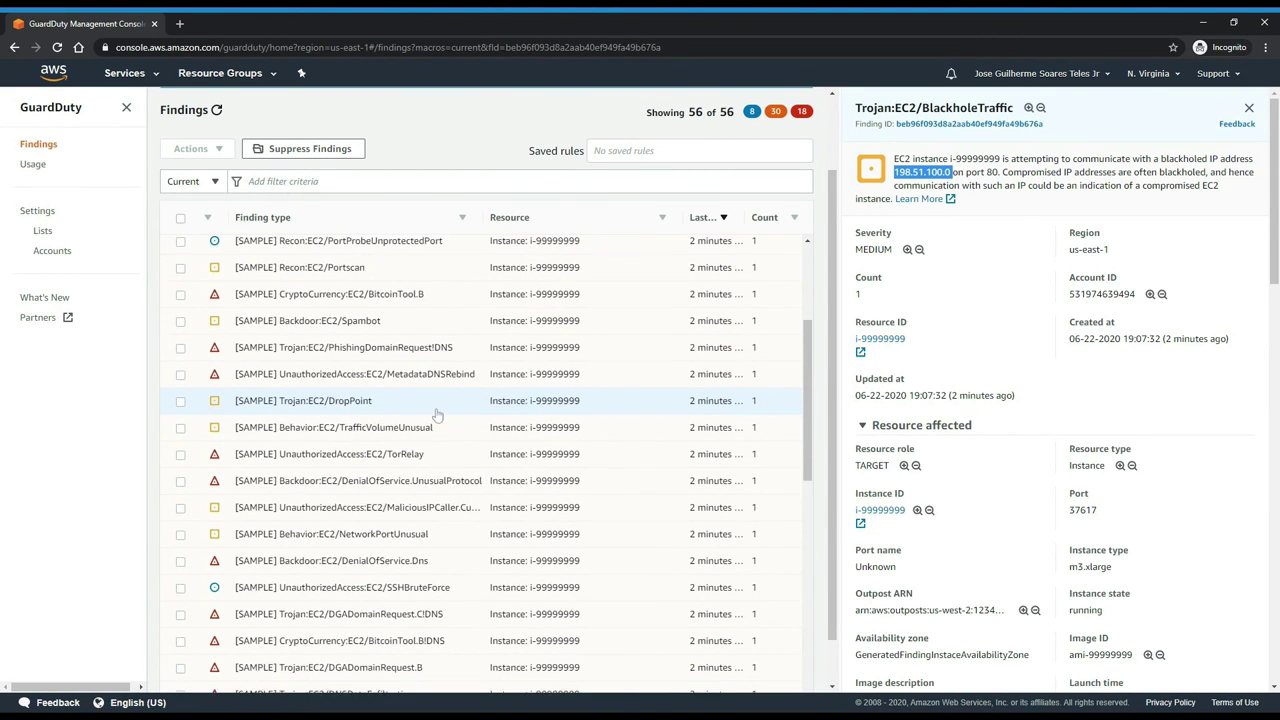
scroll(437, 414, "down", 4)
scroll(331, 348, "up", 5)
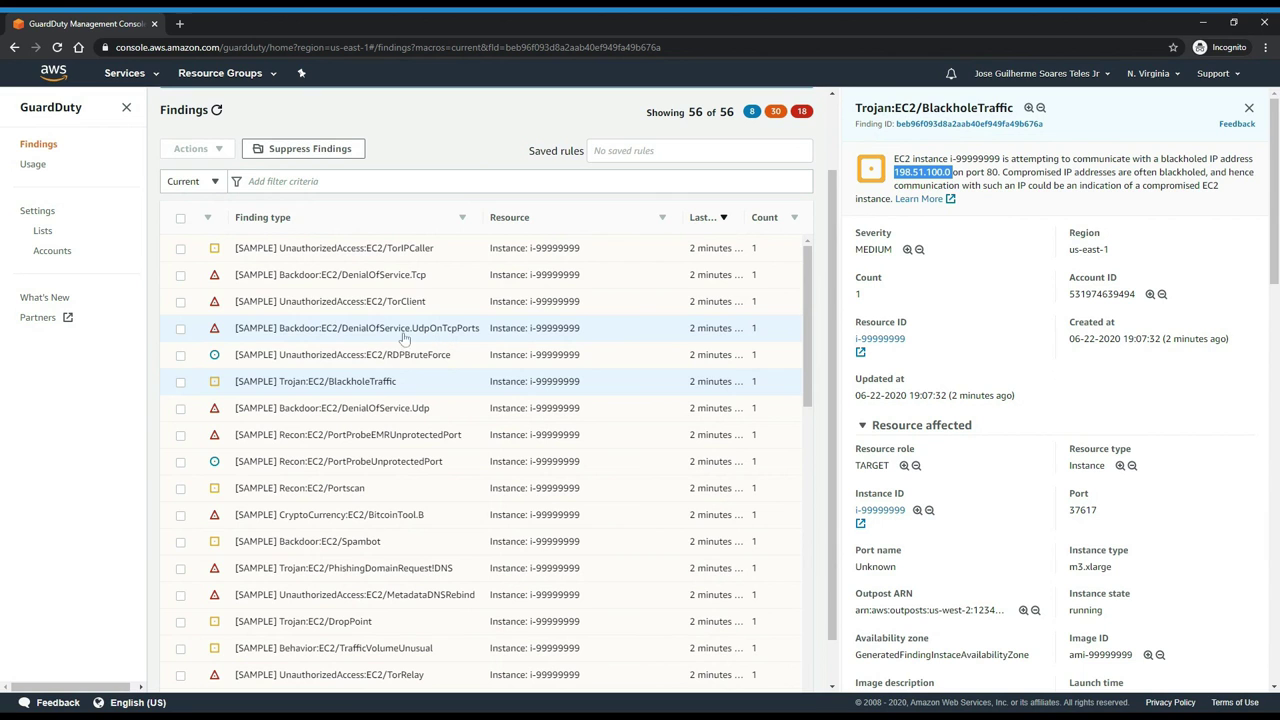
Step: Open the What's New page of GuardDuty
left_click(62, 298)
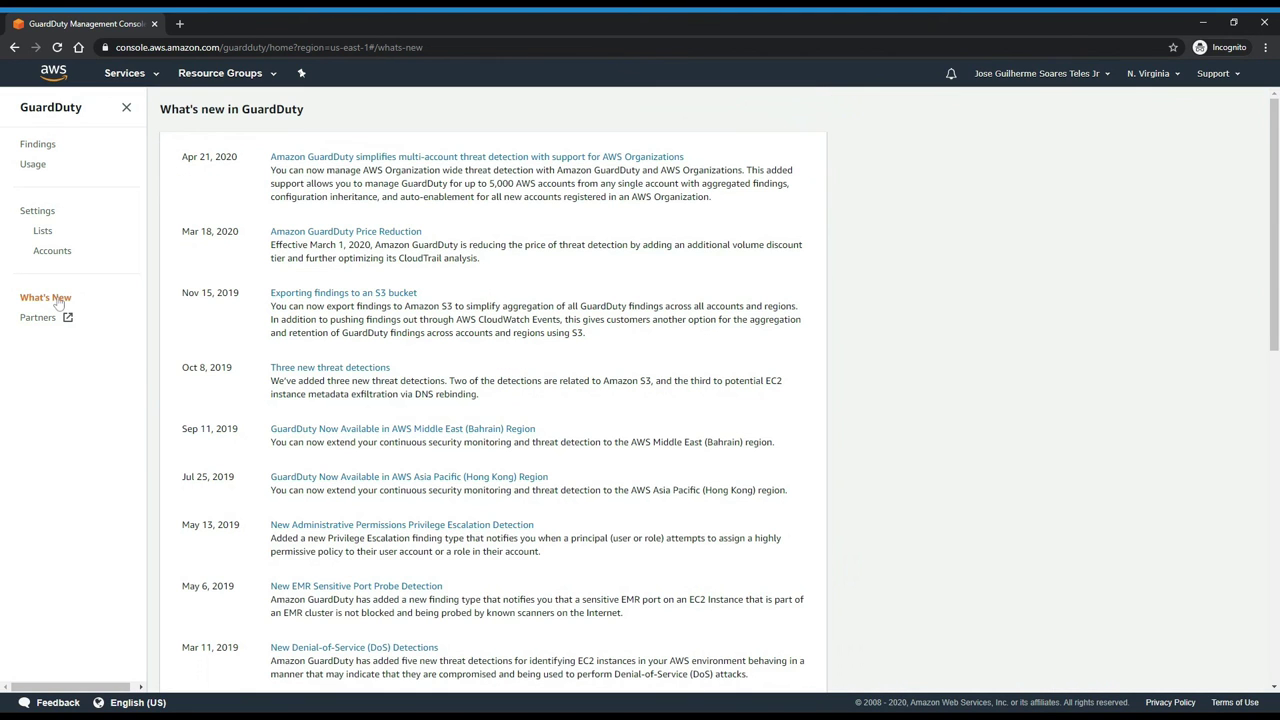